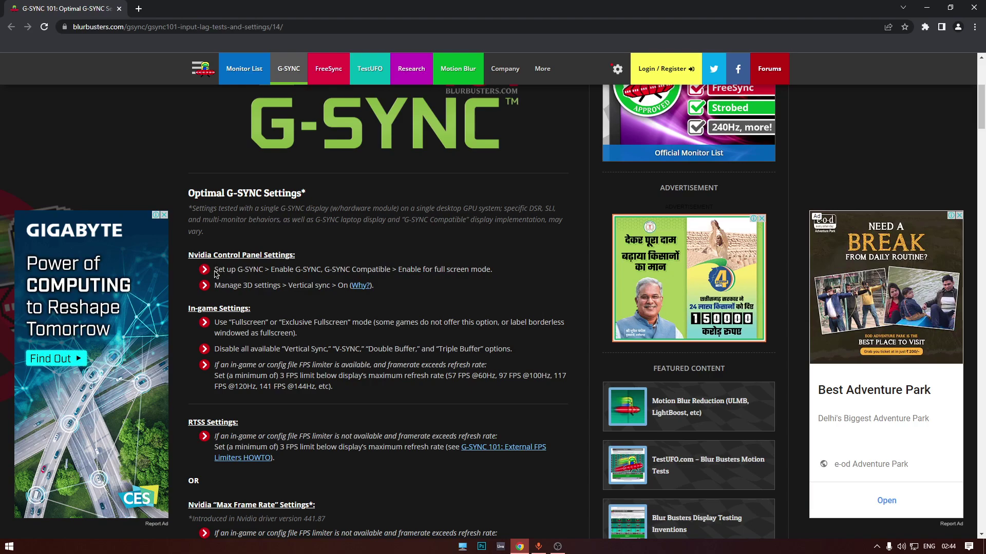
Highlight the guide's 'Set up G-SYNC > Enable' step, then hide Chrome and bring up the desktop menu for NVIDIA Control Panel
drag(214, 272, 497, 274)
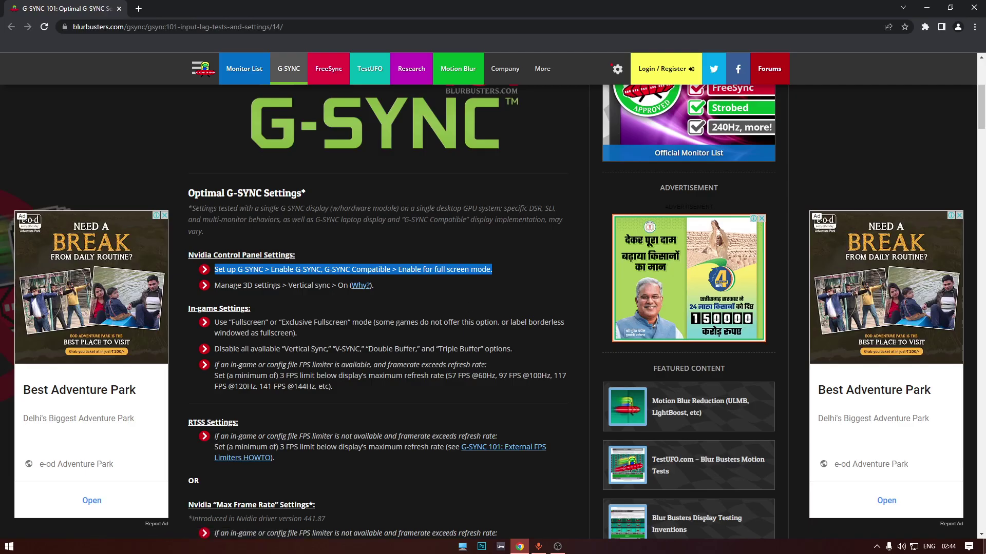
key(super+d)
right_click(520, 339)
Launch NVIDIA Control Panel, enable G-SYNC, G-SYNC Compatible for full screen mode, then return to the guide
click(454, 325)
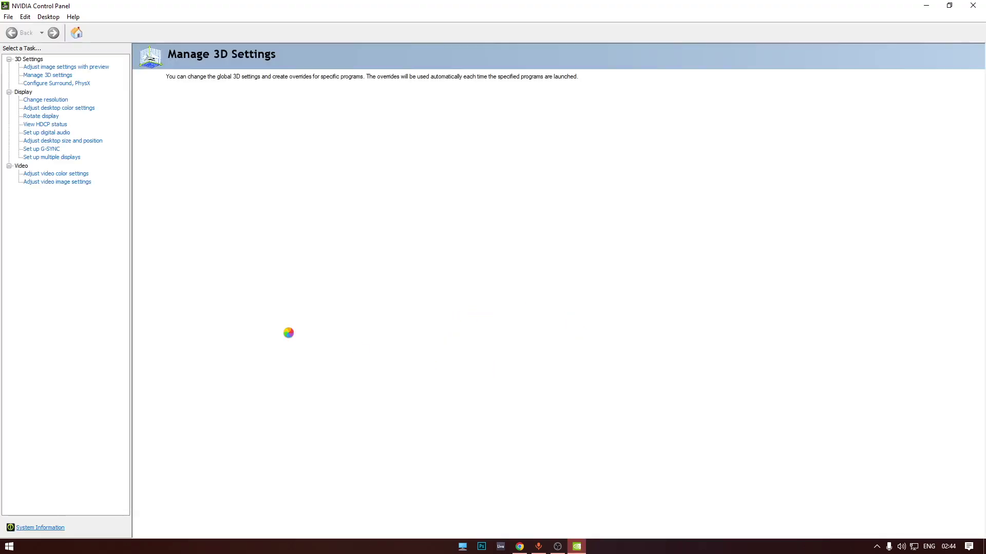
click(42, 149)
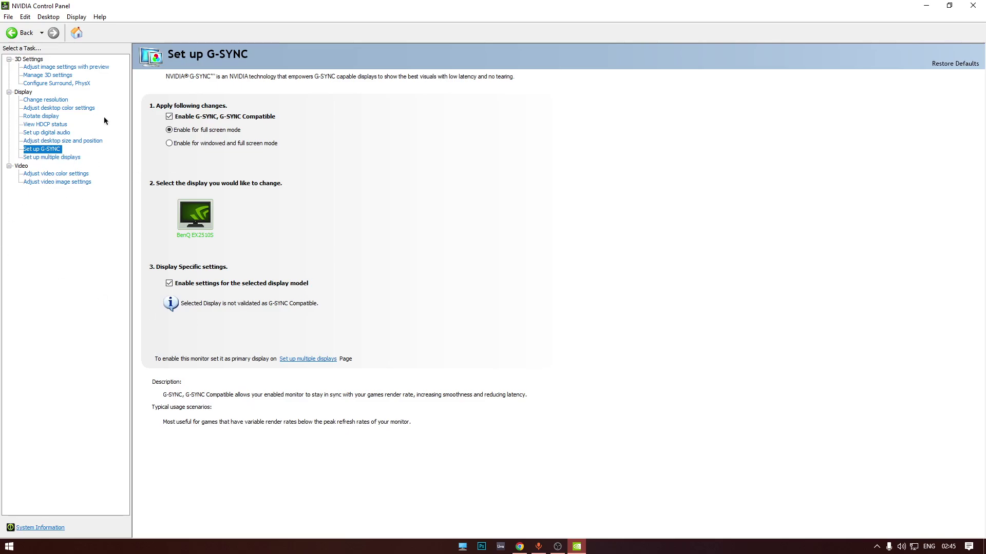
click(520, 546)
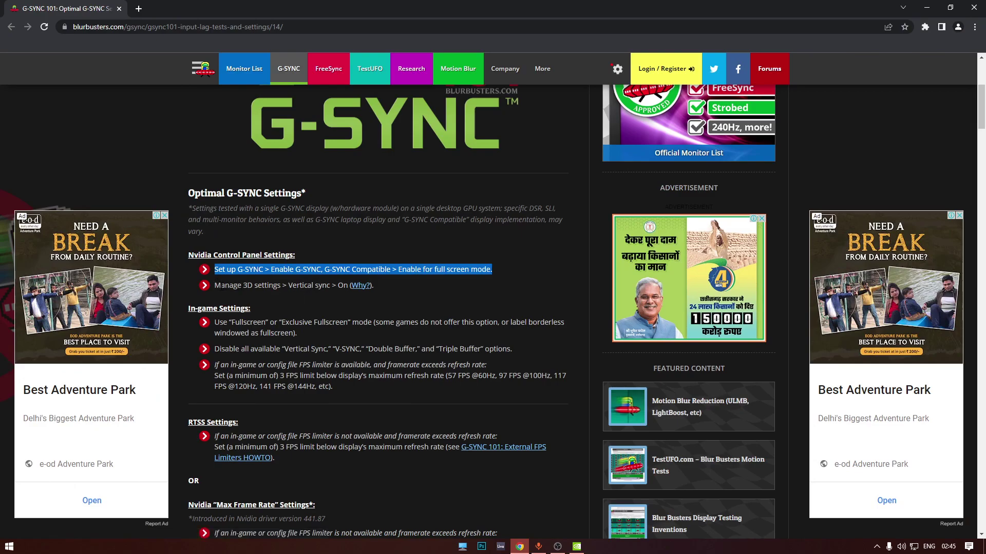
Highlight the guide's 'Vertical sync > On' step and switch to NVIDIA's Manage 3D settings page
drag(214, 286, 377, 293)
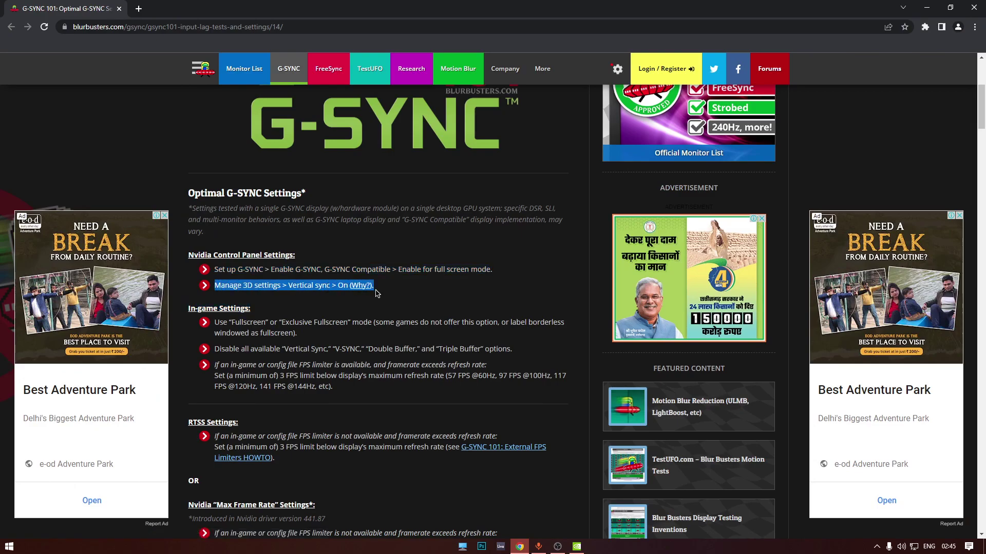
click(577, 546)
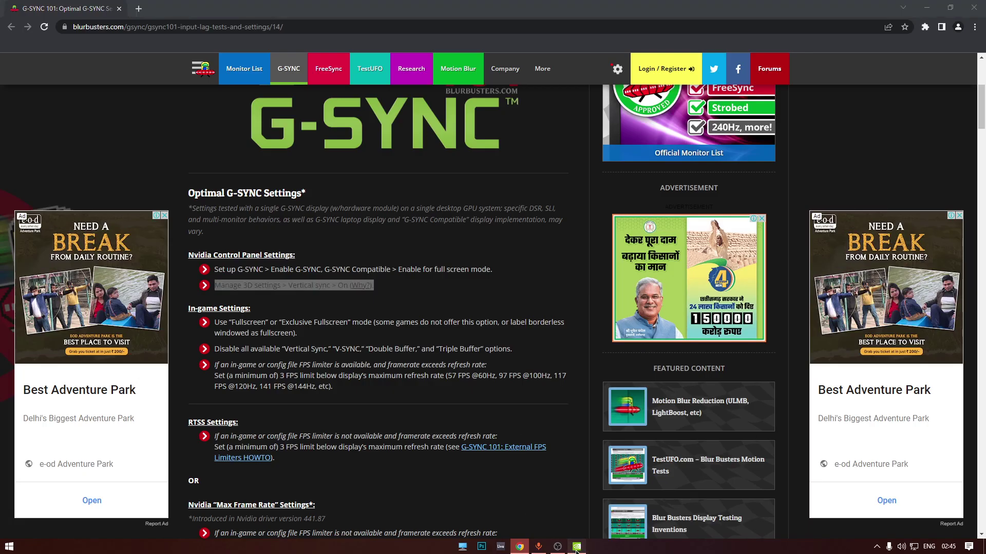
click(48, 75)
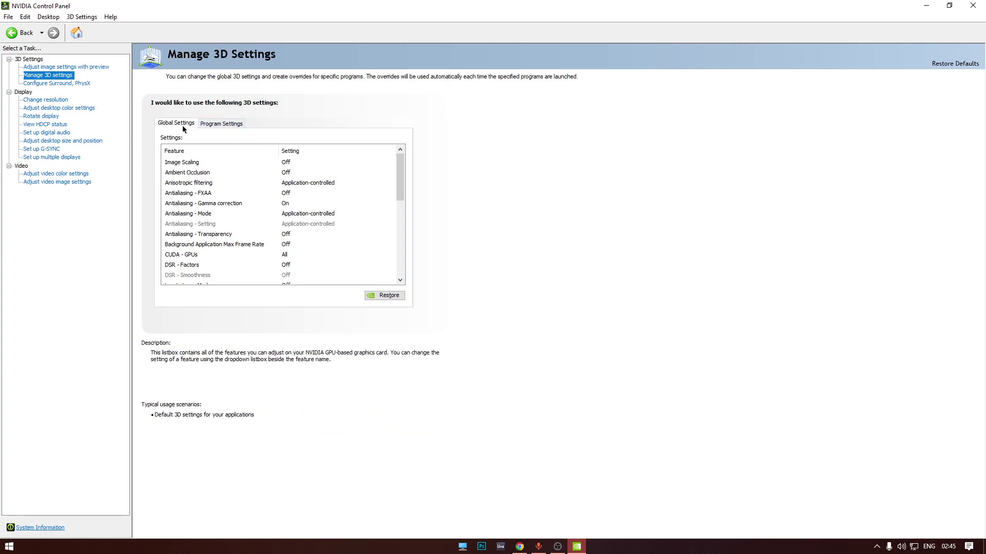
Select Marvel's Spider-Man Remastered under Program Settings and confirm its Vertical sync is On
click(234, 124)
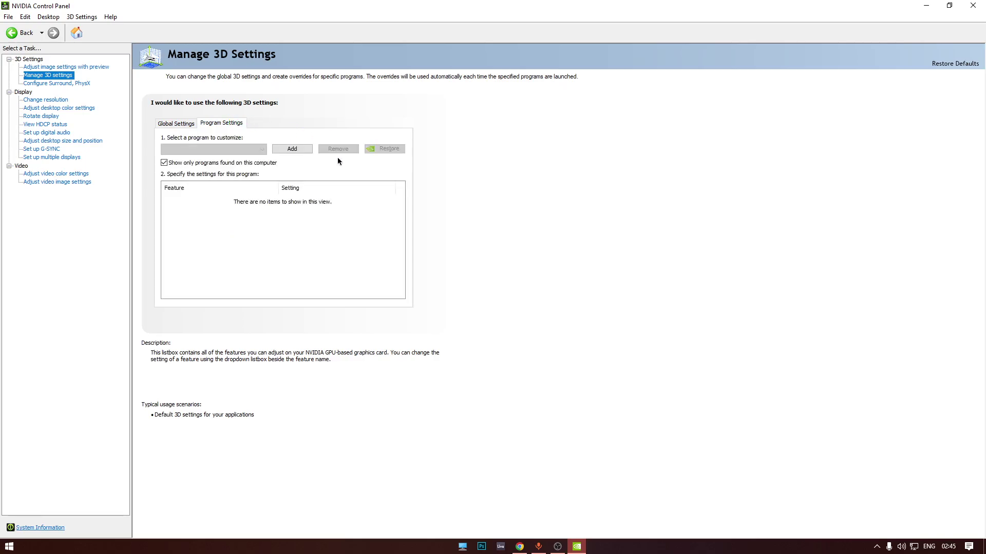
click(254, 149)
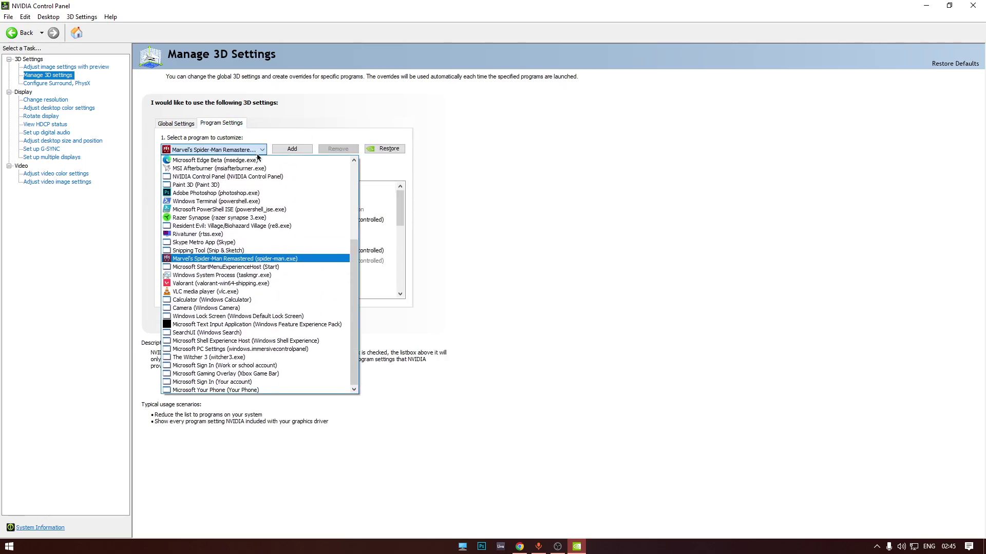
click(215, 161)
drag(399, 209, 394, 273)
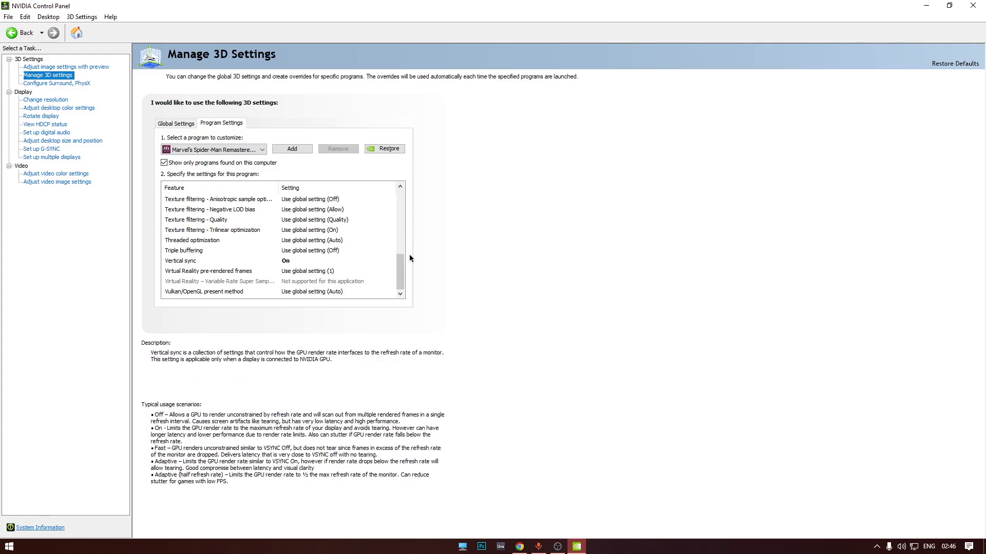
click(255, 149)
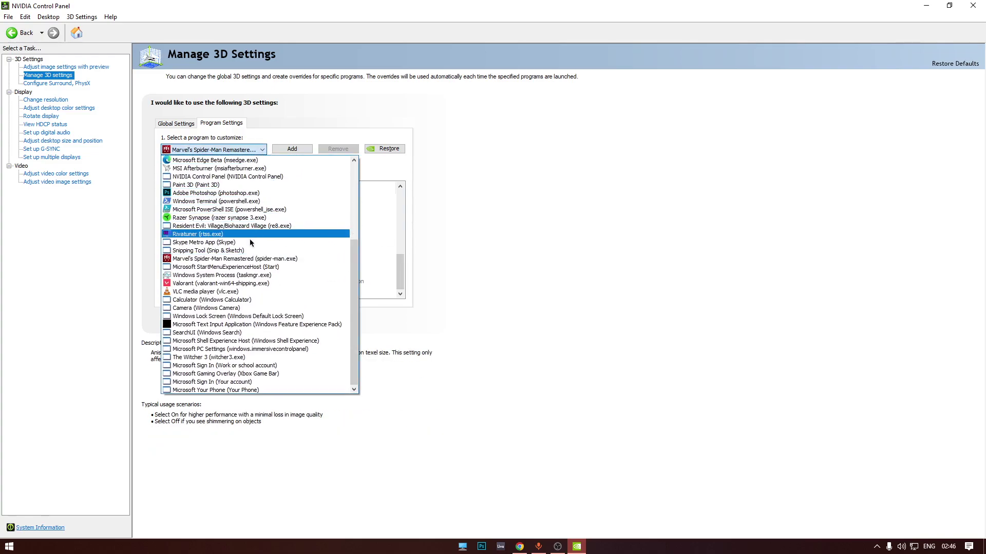
click(243, 259)
drag(399, 210, 400, 285)
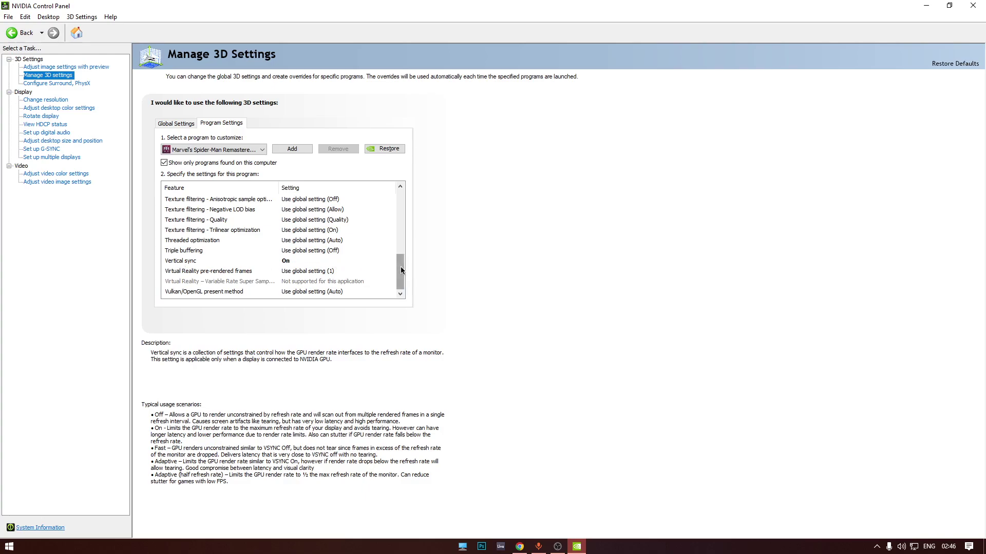
click(519, 546)
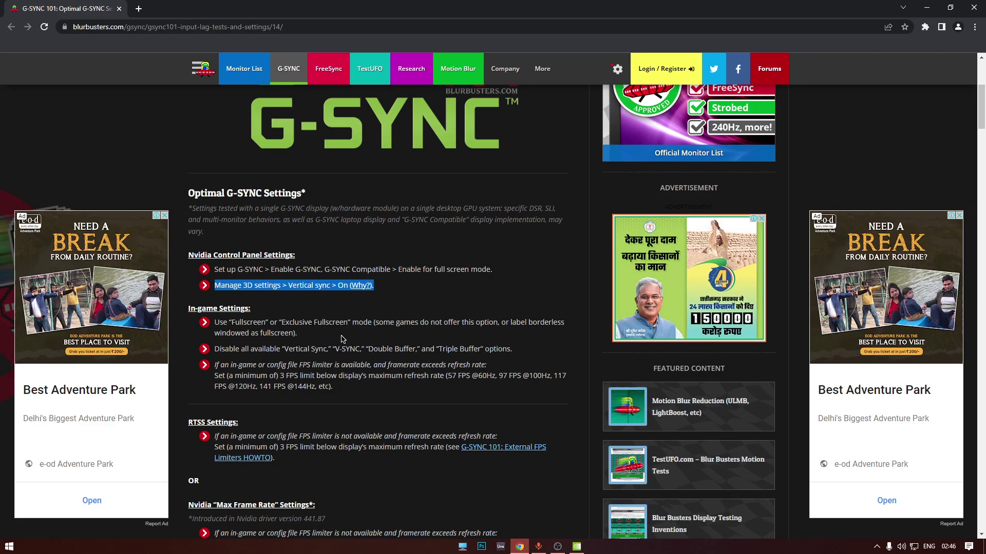
Highlight the guide's advice to cap in-game FPS at least 3 below refresh rate
click(217, 363)
drag(215, 365, 335, 390)
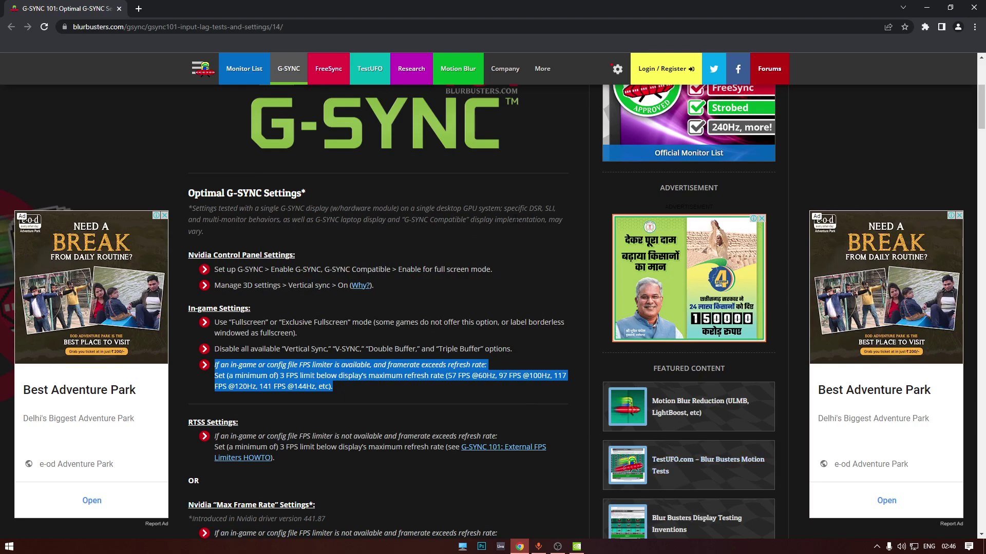
Check Spider-Man's Max Frame Rate cap is 162 FPS and leave it unchanged
click(926, 7)
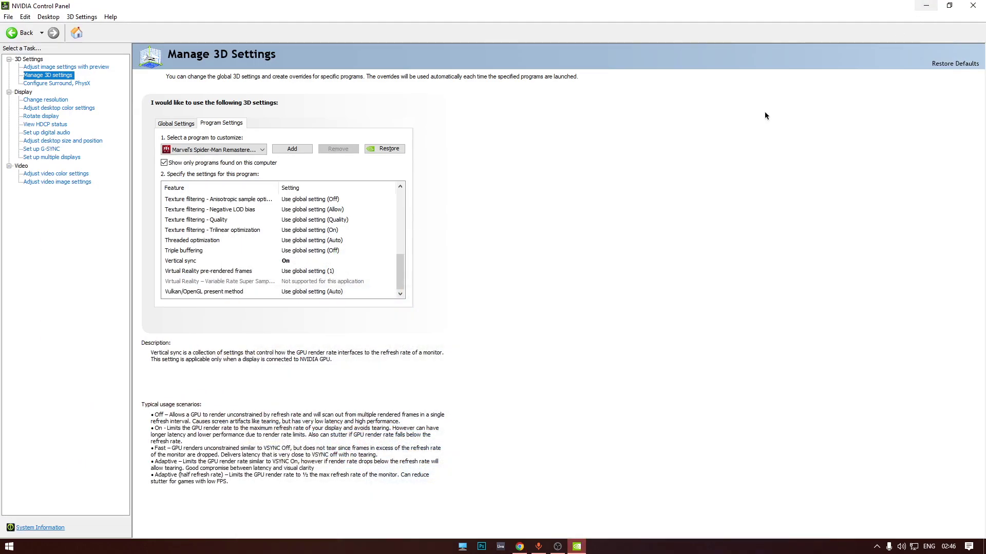
scroll(401, 261, up, 1)
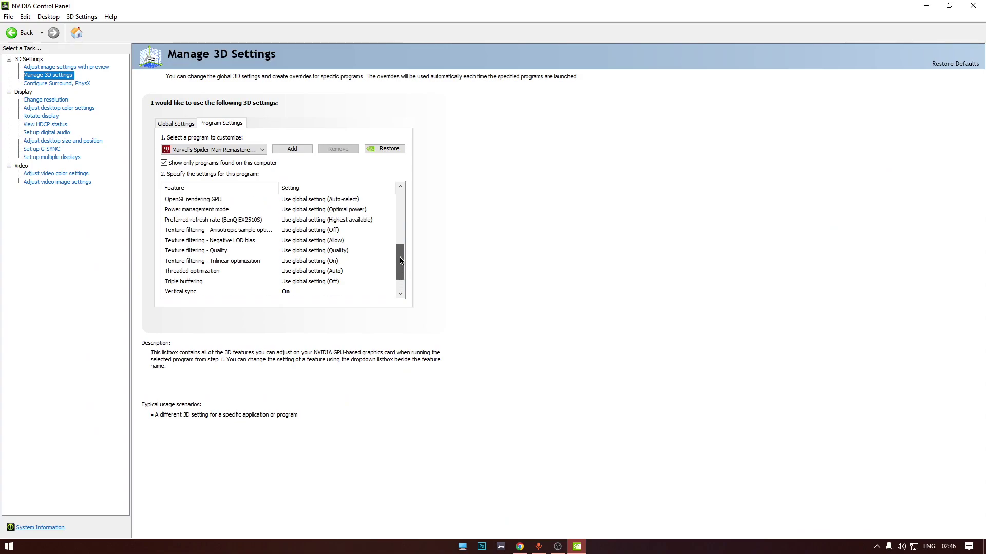
scroll(401, 261, up, 2)
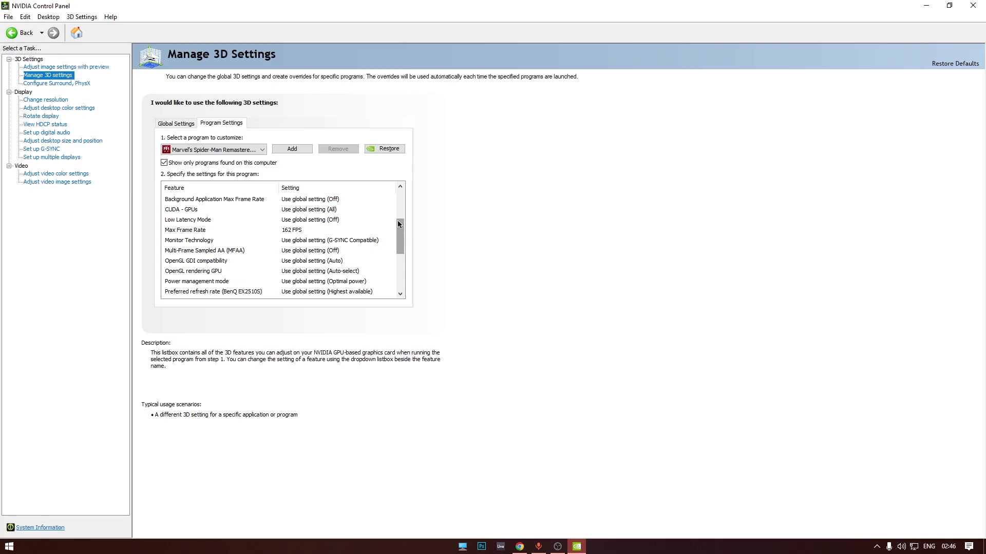
click(316, 230)
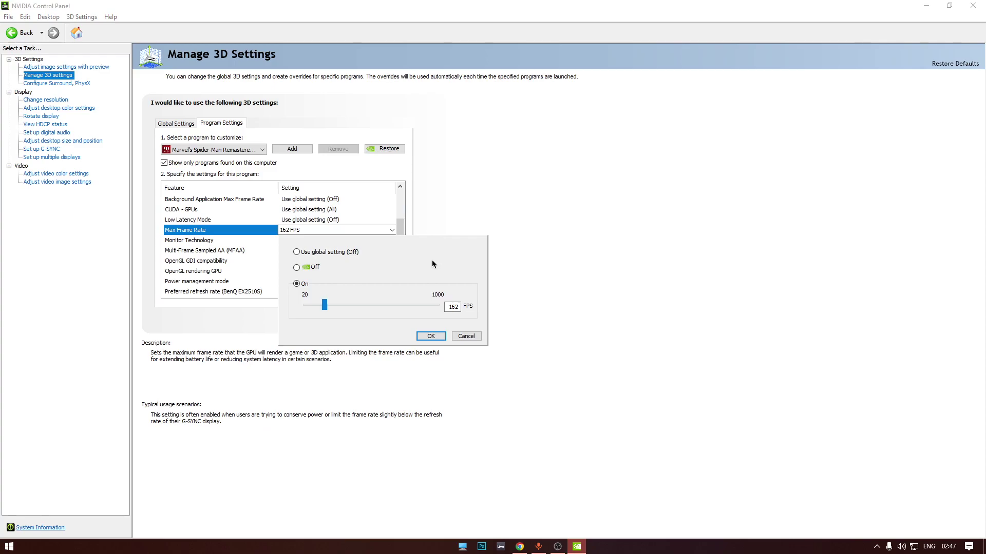
click(472, 337)
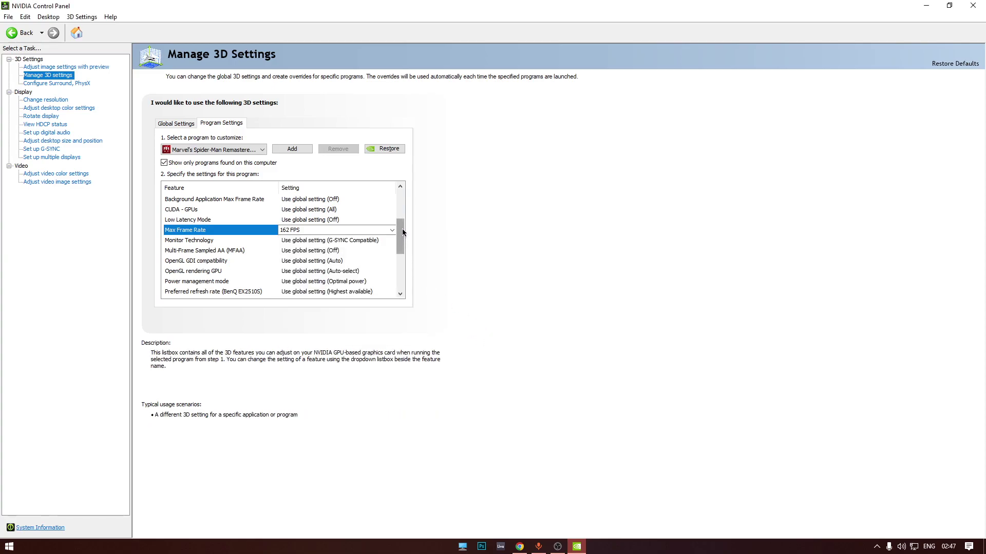
scroll(402, 231, down, 4)
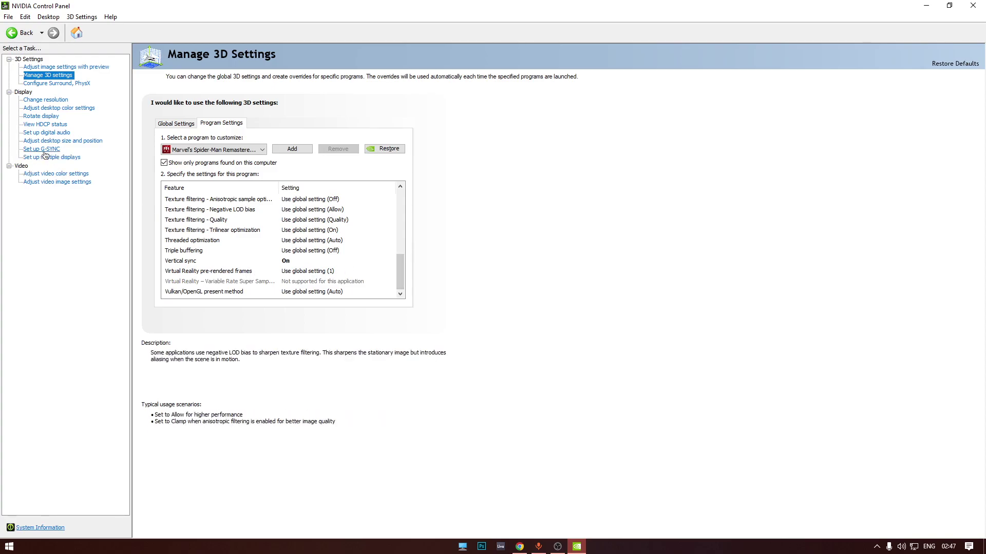
scroll(395, 267, up, 1)
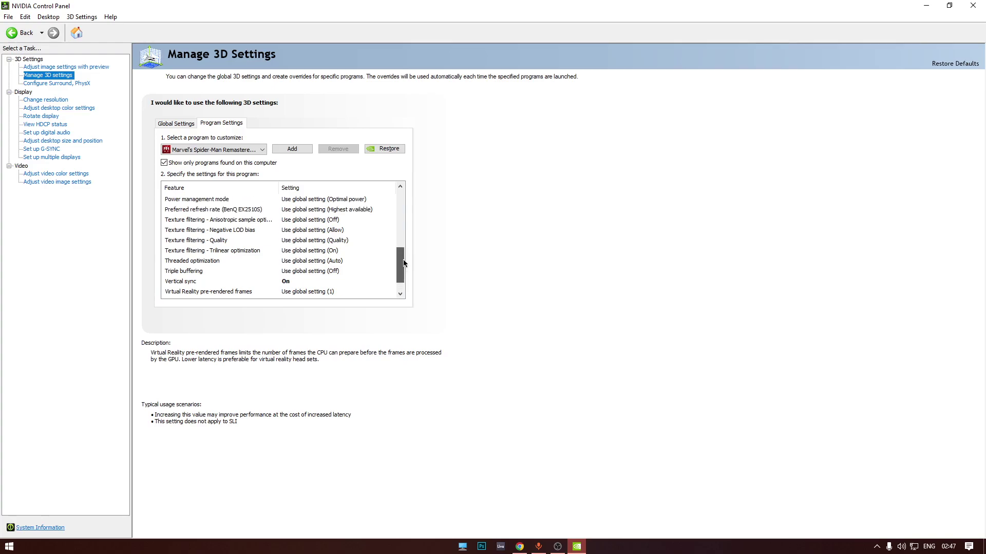
scroll(390, 280, down, 1)
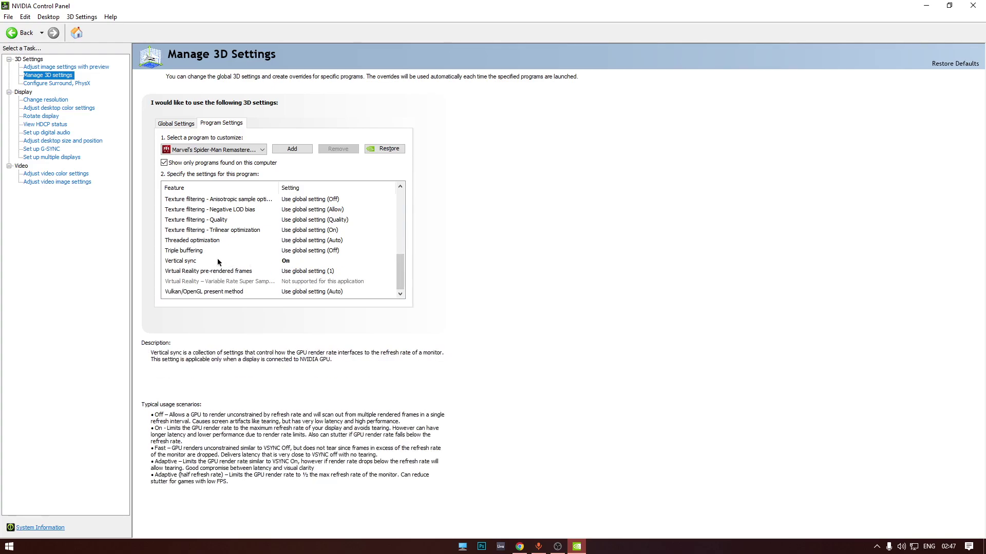
scroll(401, 272, up, 3)
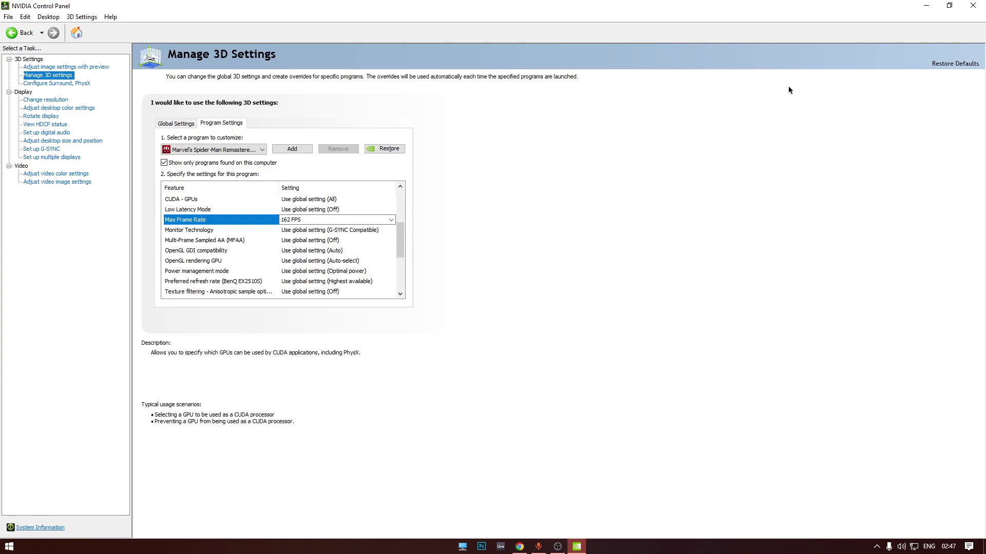
Close NVIDIA Control Panel and highlight the guide's tip to use Fullscreen or Exclusive Fullscreen mode
click(972, 6)
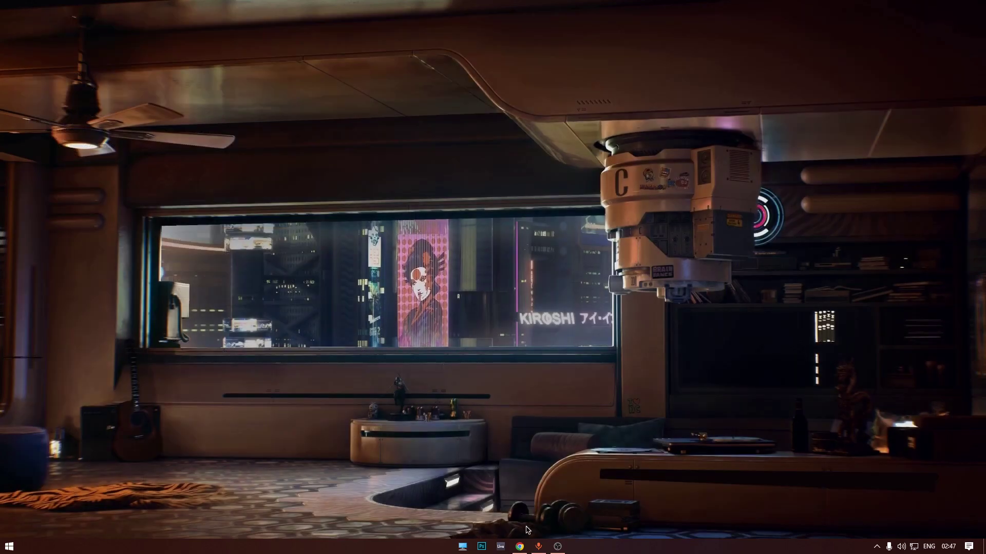
click(524, 543)
click(252, 343)
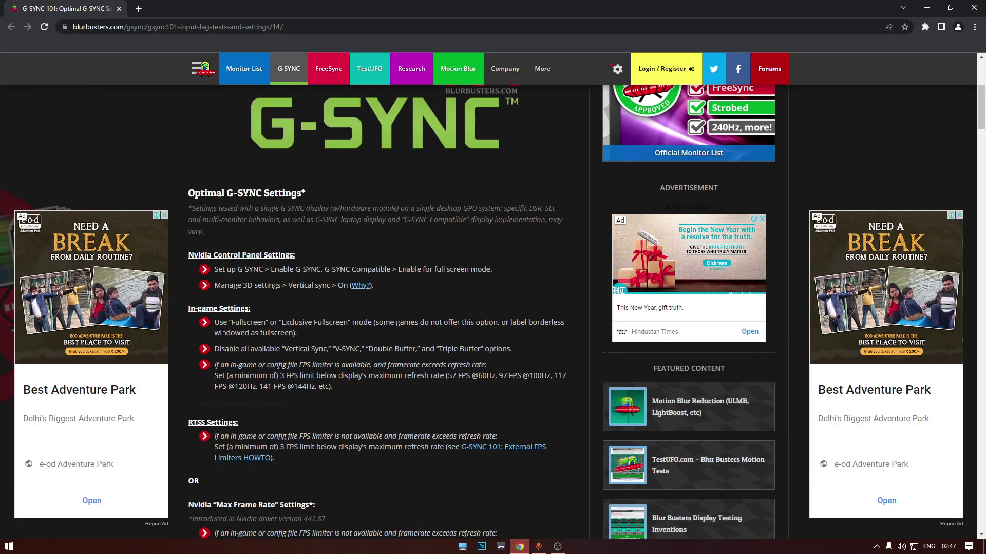
drag(214, 322, 331, 337)
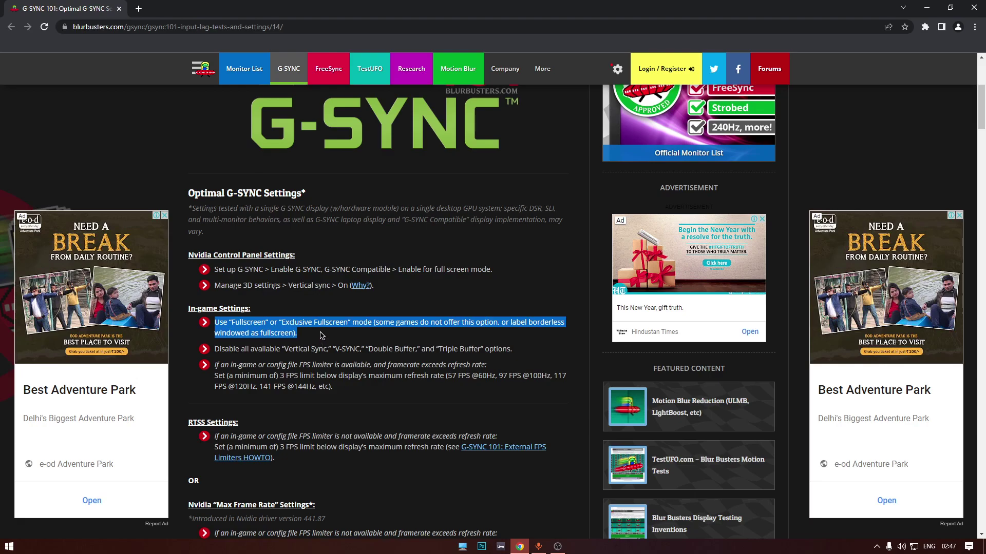
drag(298, 334, 209, 335)
click(253, 334)
click(208, 336)
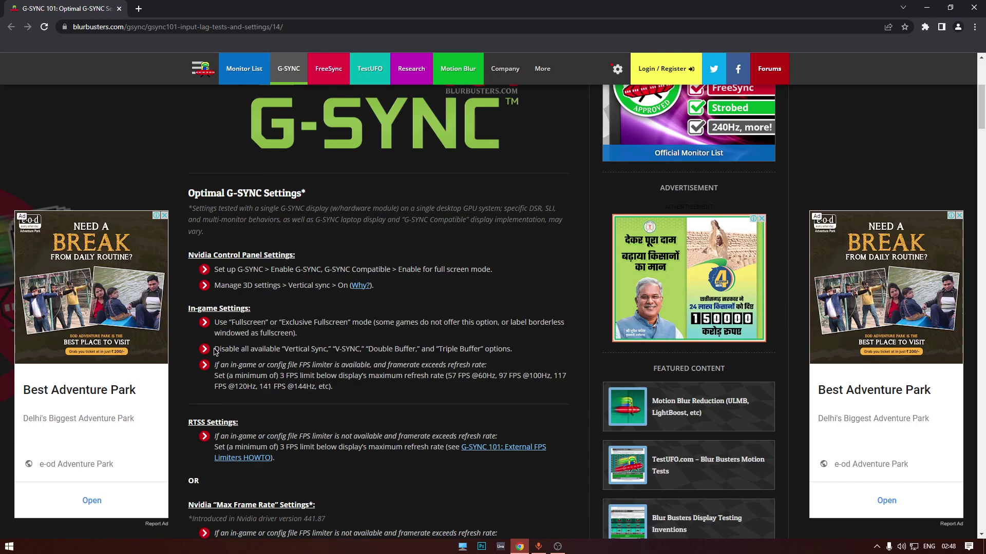
drag(214, 349, 375, 348)
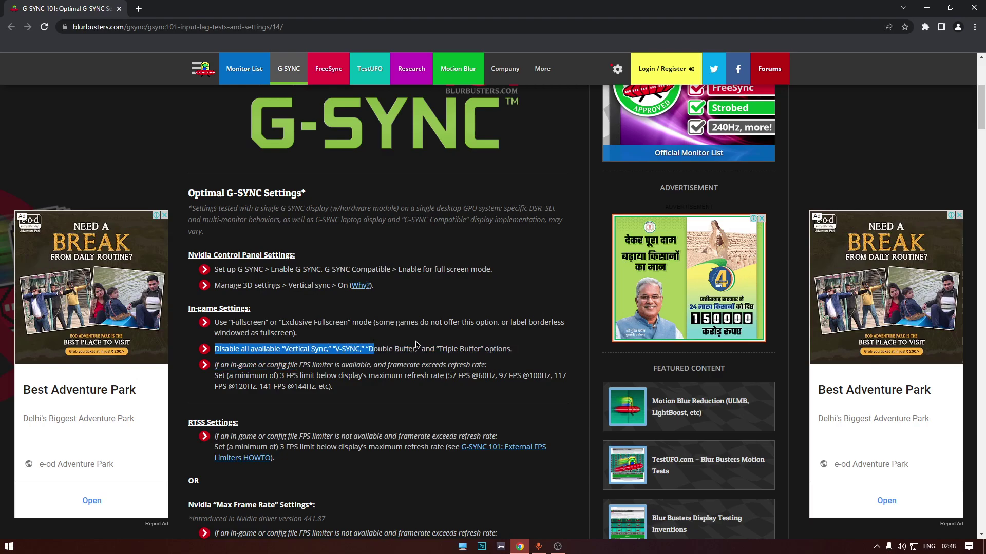
click(483, 365)
drag(515, 349, 215, 350)
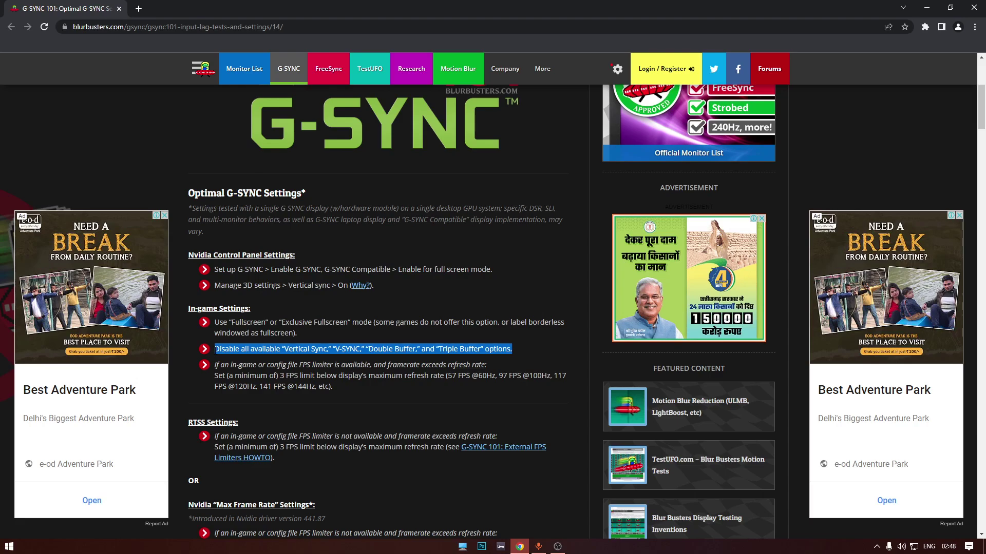
drag(214, 350, 219, 349)
click(376, 335)
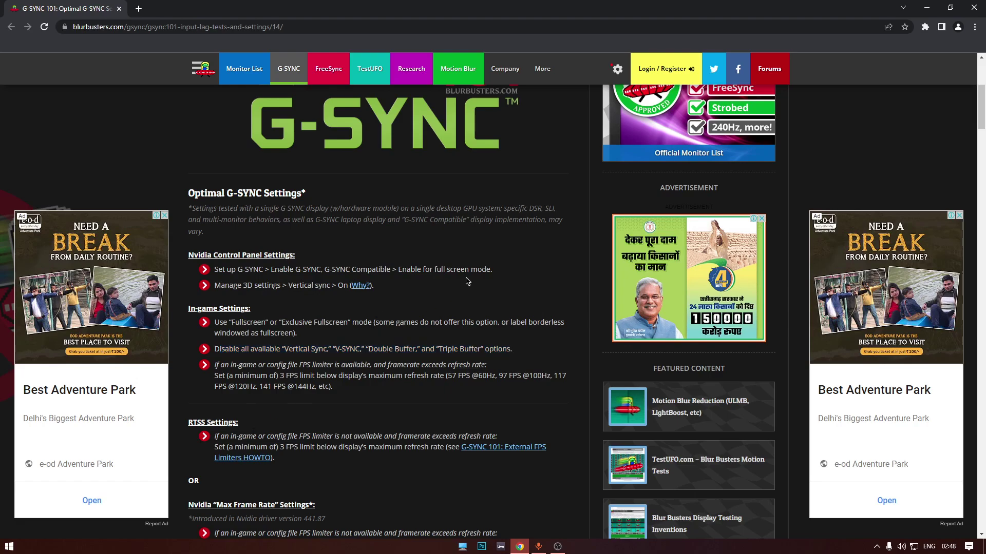